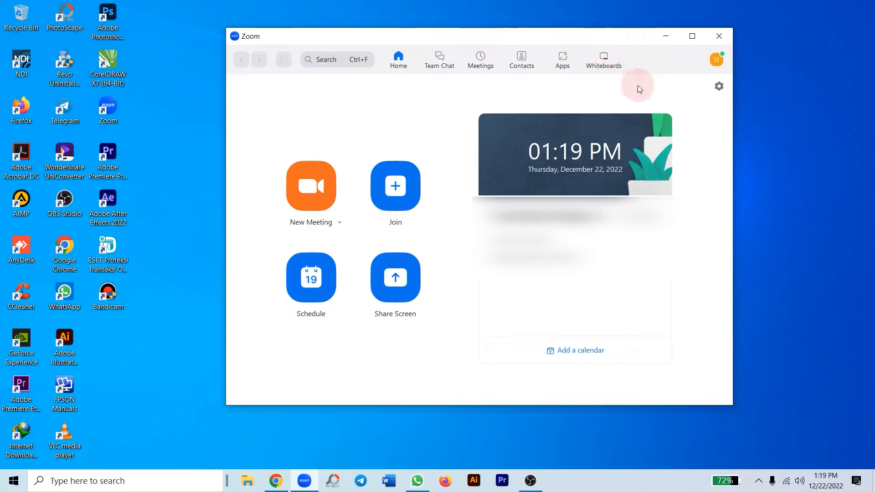
click(714, 94)
drag(581, 53, 654, 83)
drag(563, 77, 556, 97)
click(680, 98)
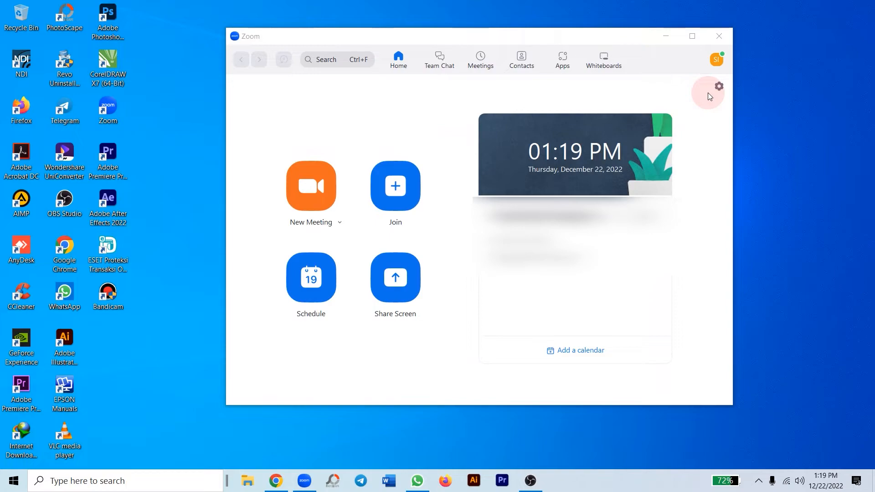
Check the licence type of the signed-in Zoom account in its profile details.
click(718, 68)
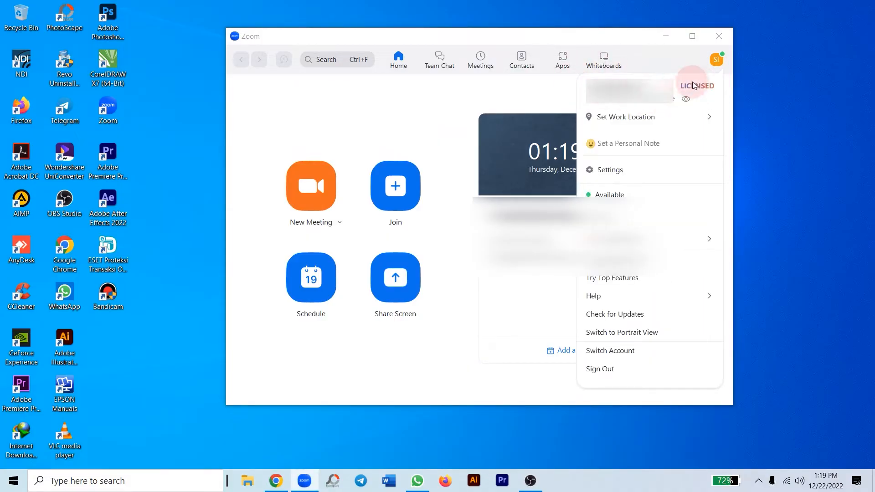
mouse_move(706, 88)
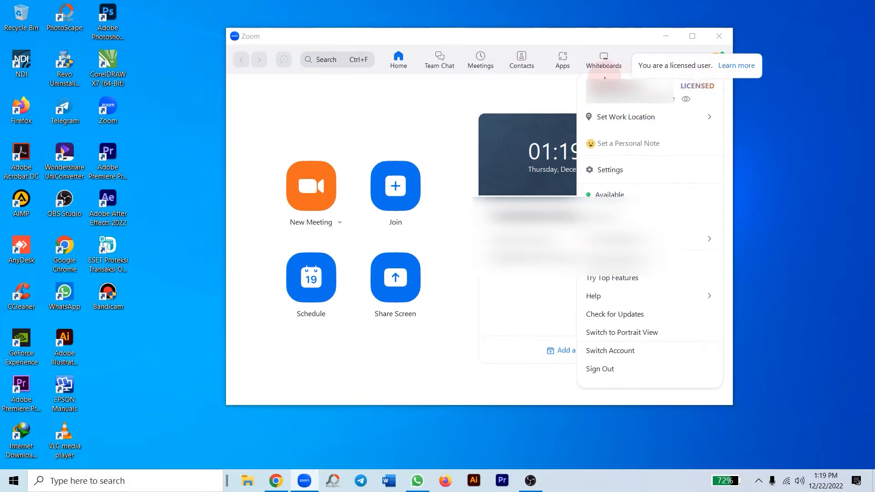
click(551, 90)
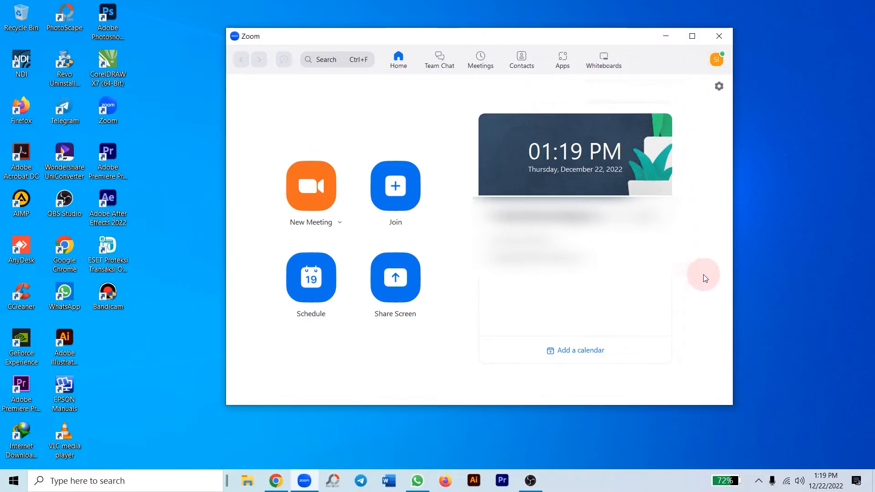
Open the Zoom video settings and check the available cameras and the My Video options.
click(717, 91)
drag(447, 73, 467, 45)
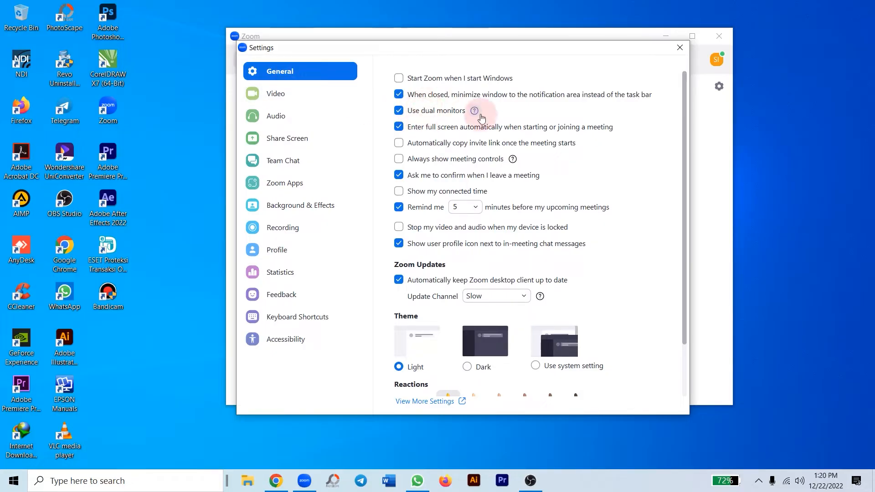
drag(429, 48, 448, 47)
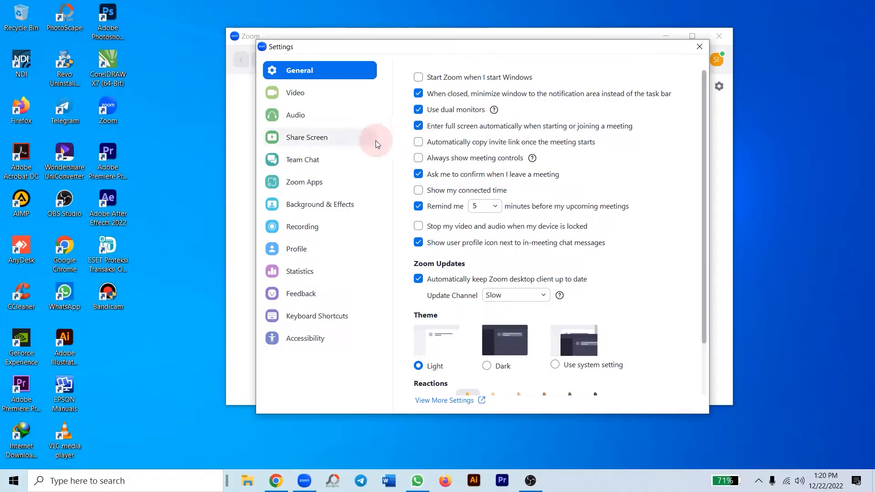
click(295, 90)
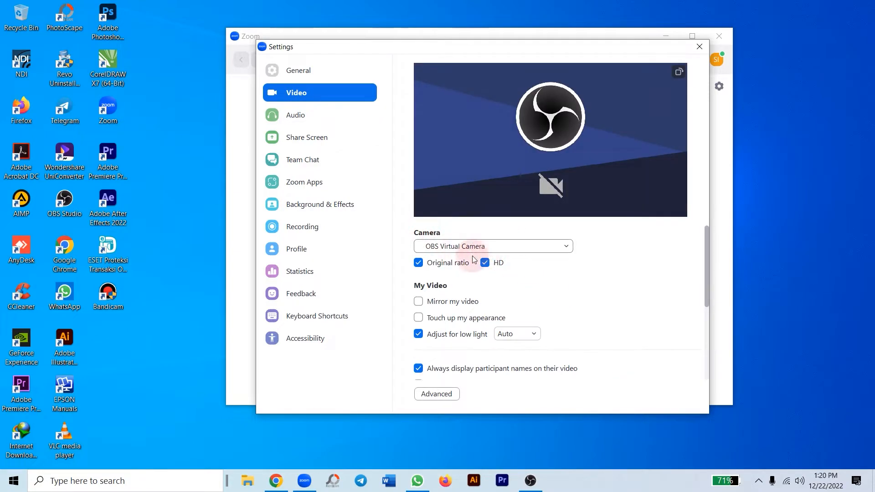
click(493, 247)
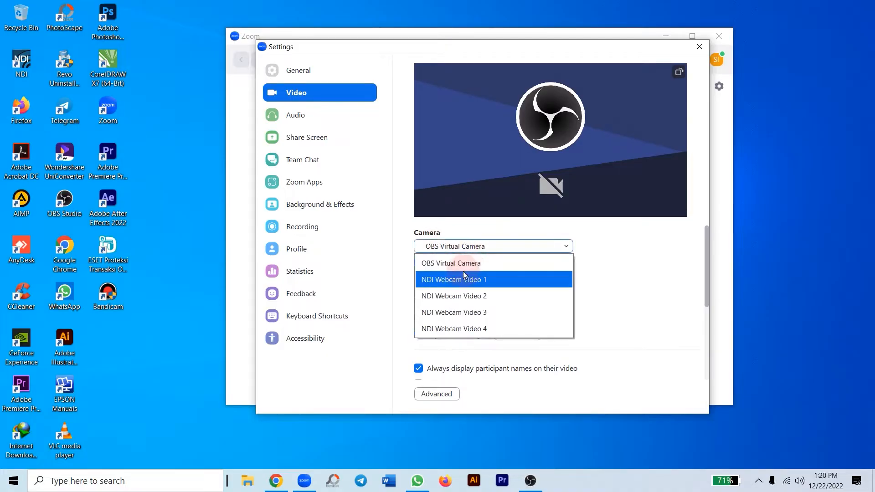
click(494, 247)
drag(705, 249, 705, 291)
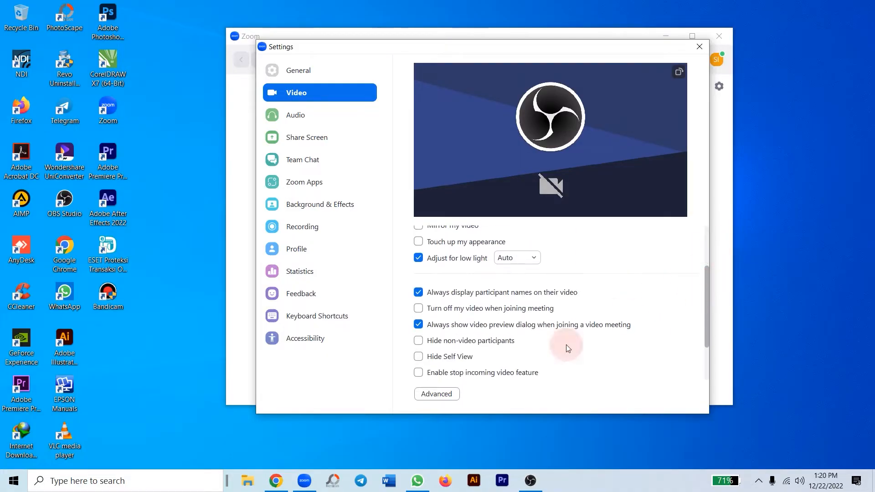
Set the video rendering method to GDI in the advanced video settings and close the settings.
click(438, 394)
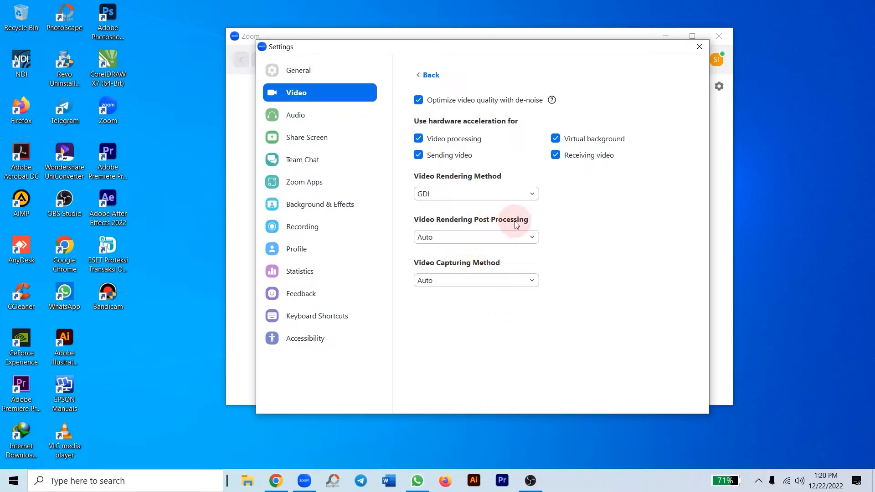
click(461, 192)
click(435, 280)
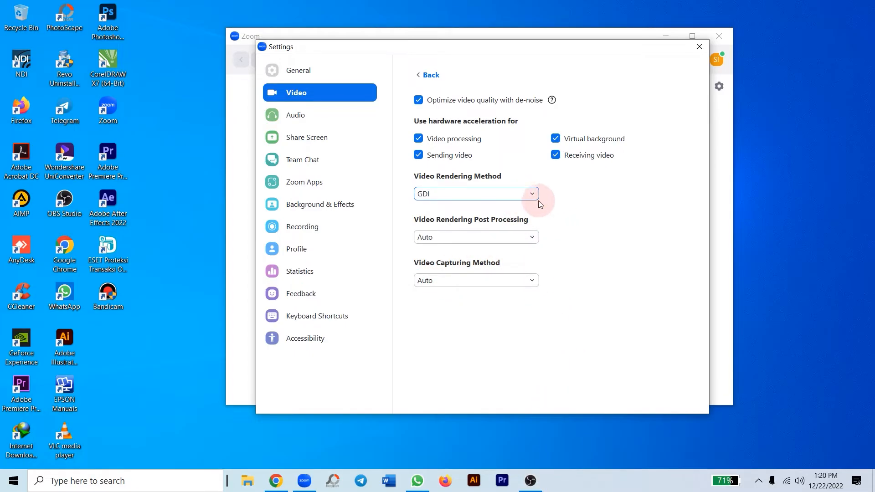
drag(415, 49, 465, 60)
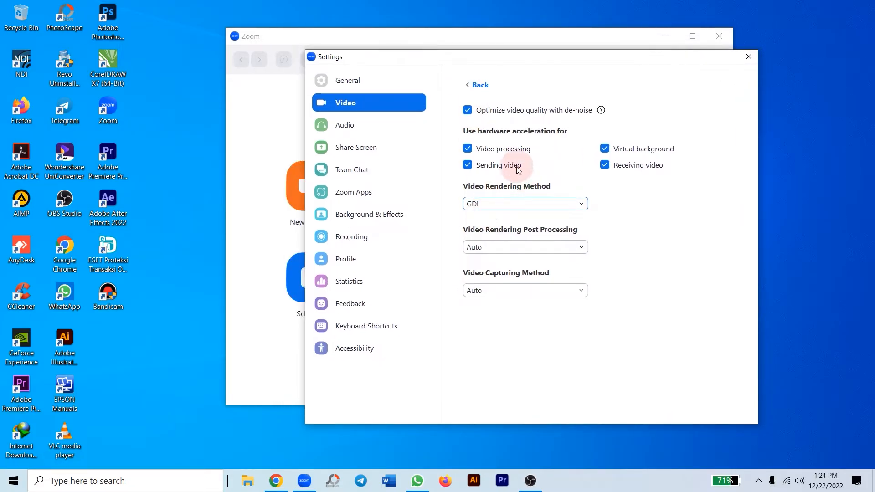
click(500, 204)
click(496, 284)
click(699, 102)
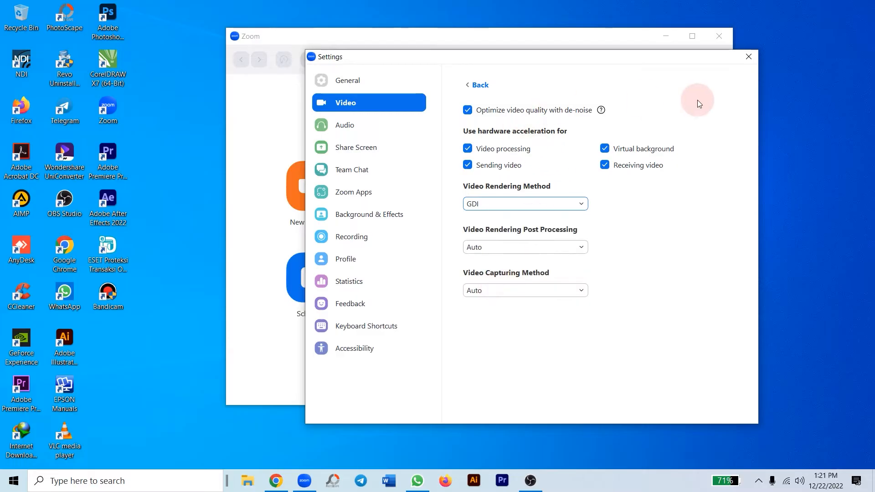
click(750, 59)
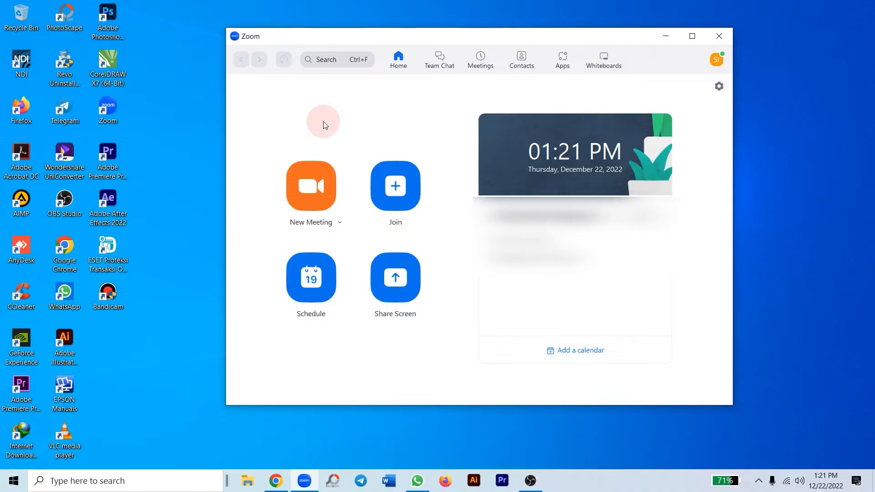
Start a new Zoom meeting and join it with computer audio.
drag(368, 35, 399, 30)
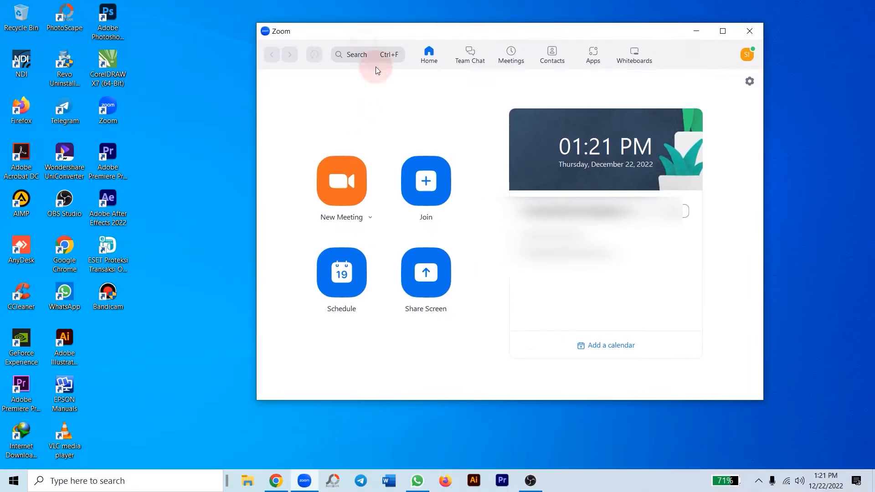
click(337, 190)
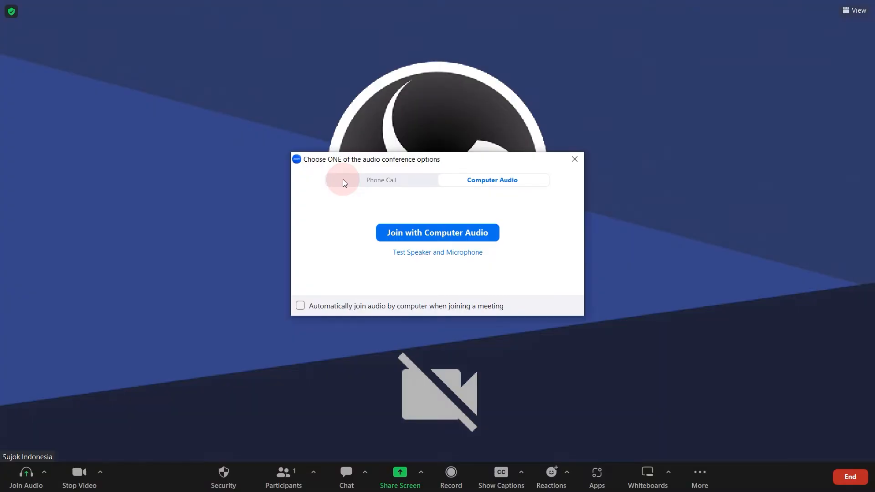
click(414, 234)
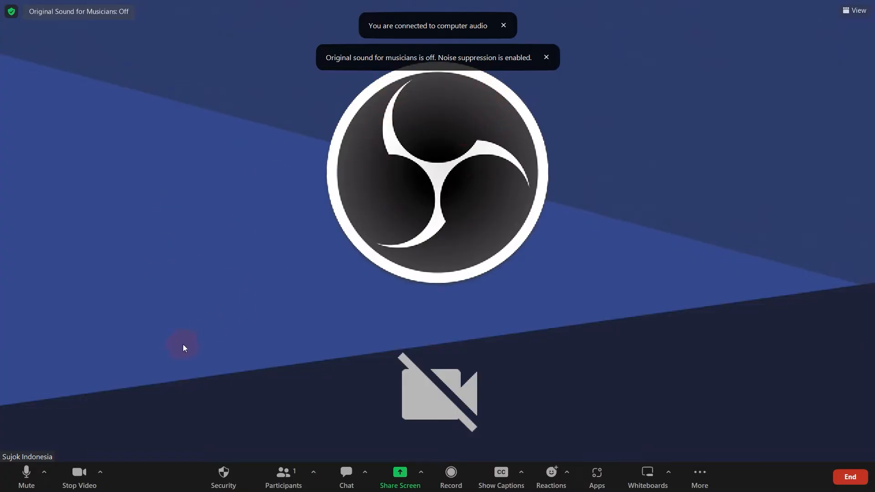
Check which camera, microphone and speaker are selected for the meeting.
click(100, 472)
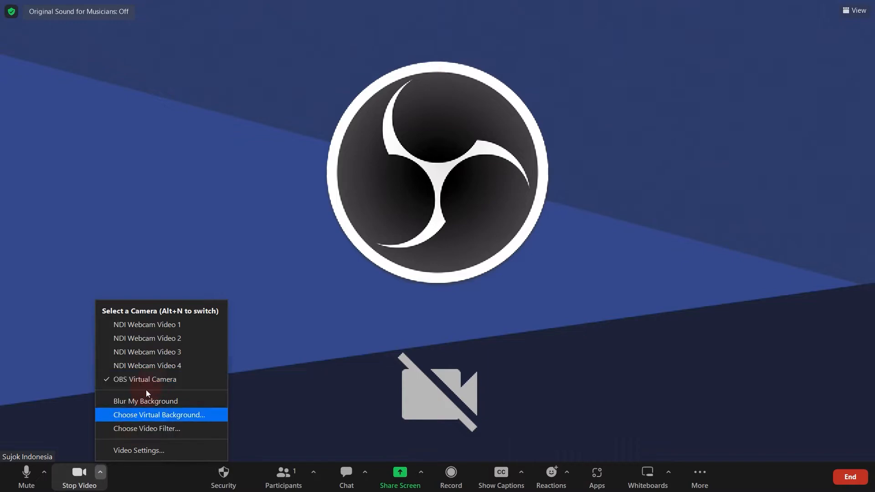
click(69, 437)
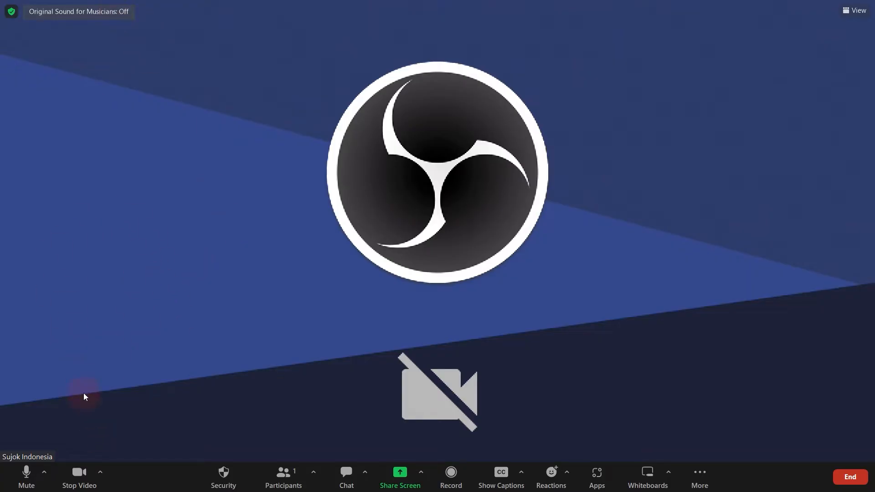
click(44, 471)
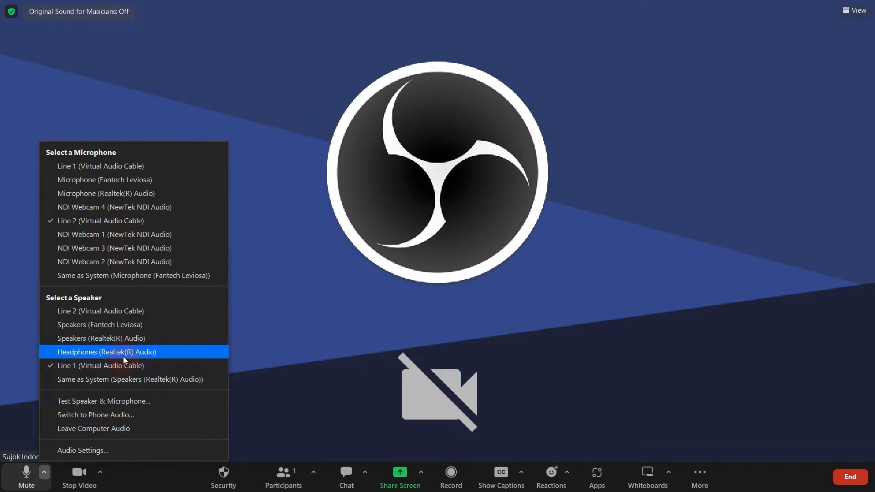
click(646, 157)
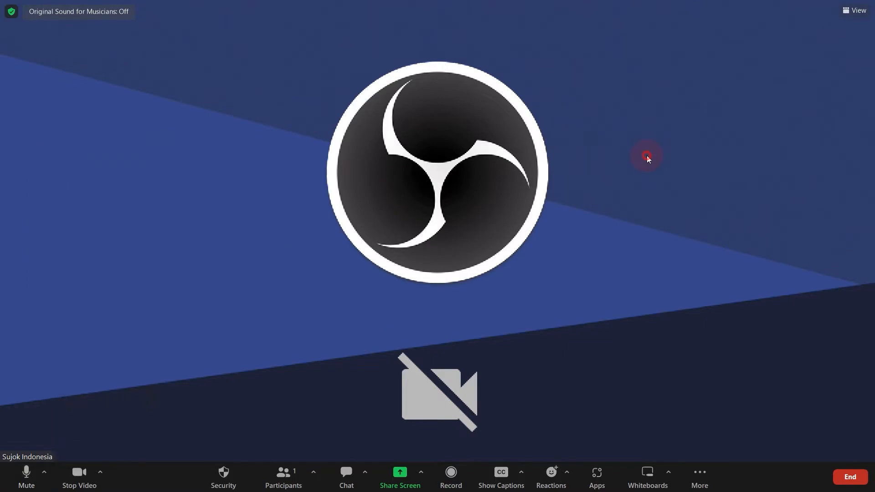
Take the meeting out of full screen and turn on Original Sound for Musicians.
double_click(646, 156)
drag(548, 14, 574, 46)
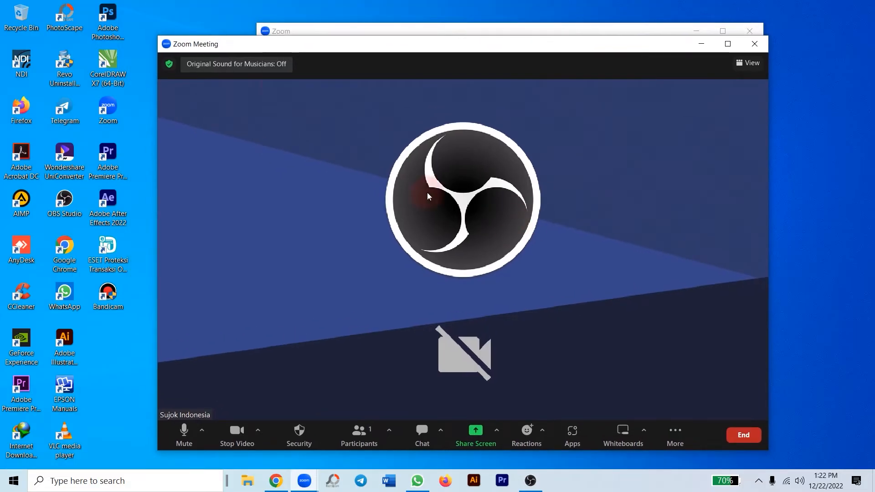
click(279, 65)
Minimize the Zoom home window and reposition the meeting window on the desktop.
click(429, 29)
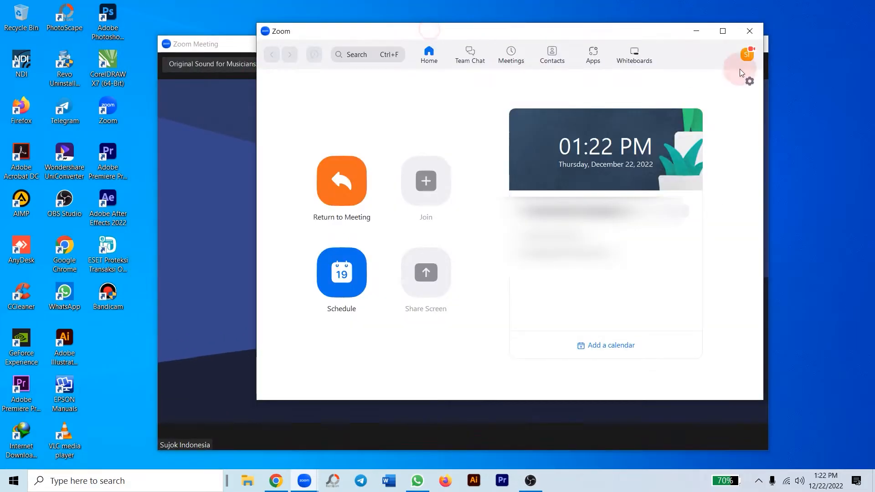
click(696, 31)
drag(395, 46, 410, 31)
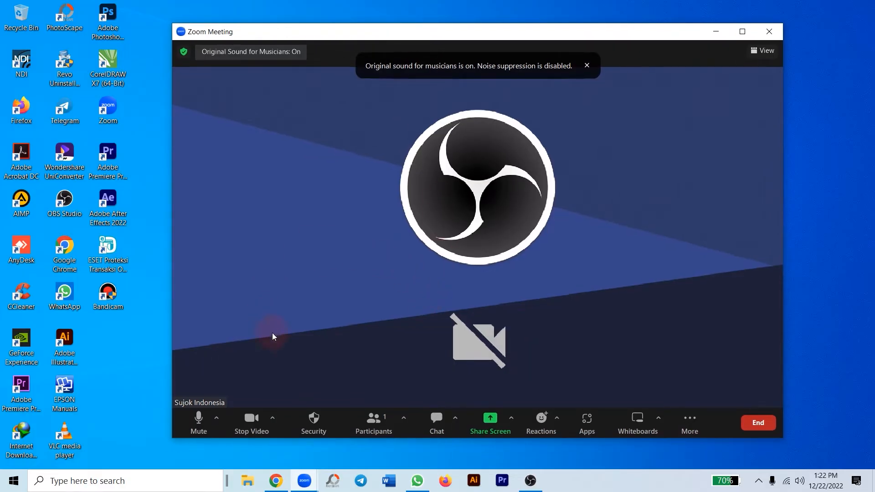
Switch to OBS Studio, open its audio settings, and narrow and move the settings window to free up space beside it.
click(530, 480)
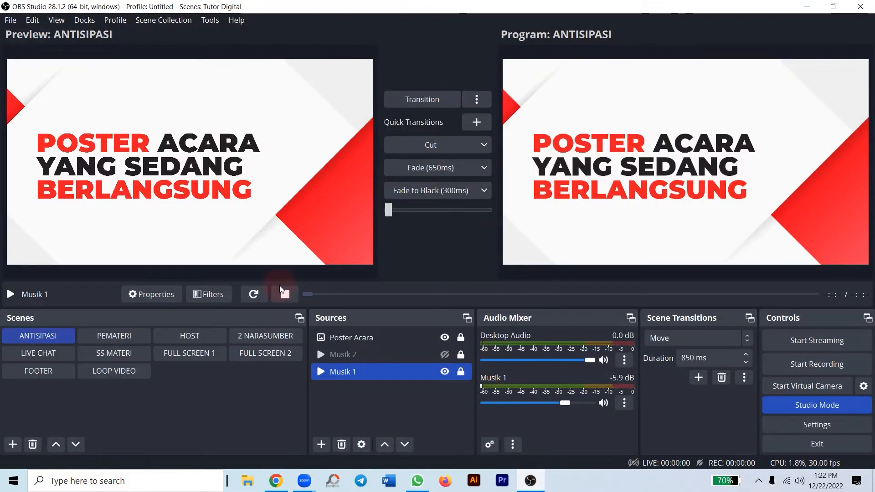
click(797, 430)
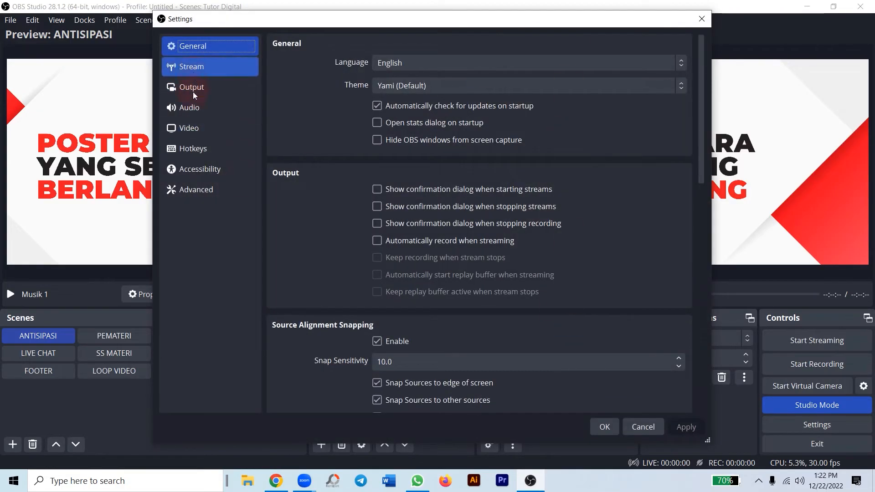
click(189, 107)
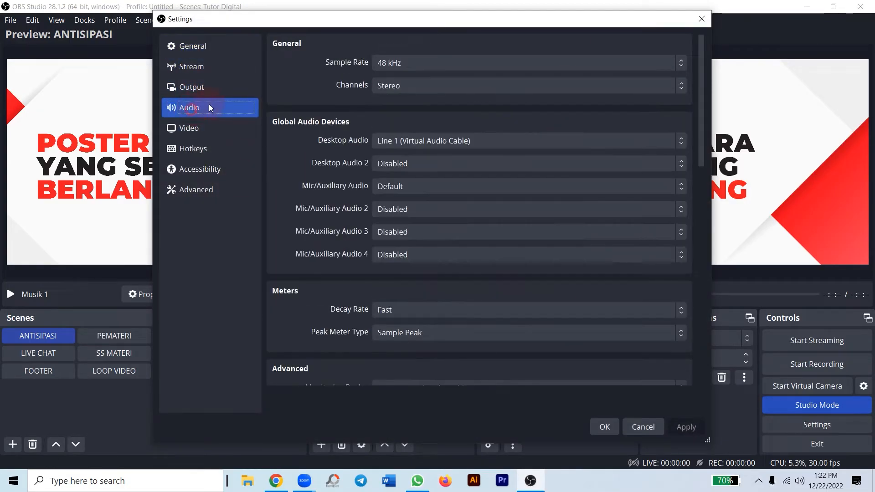
drag(377, 18, 303, 26)
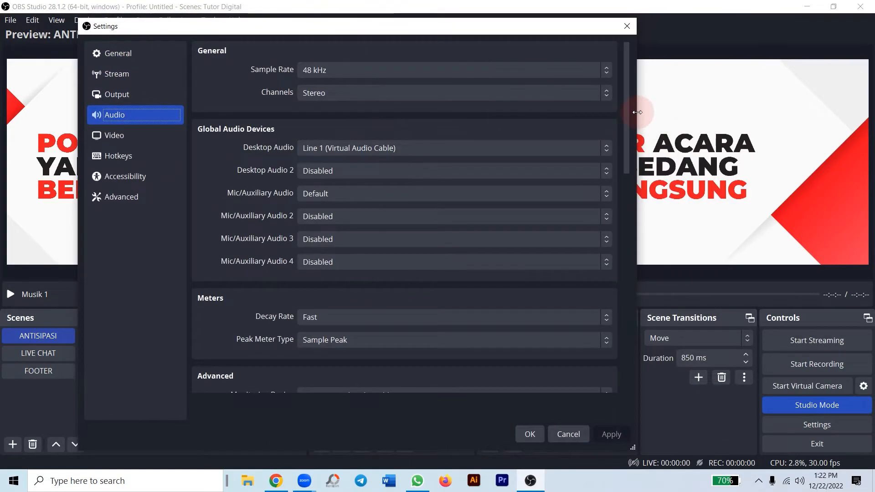
drag(637, 118, 592, 114)
click(283, 26)
drag(282, 26, 232, 24)
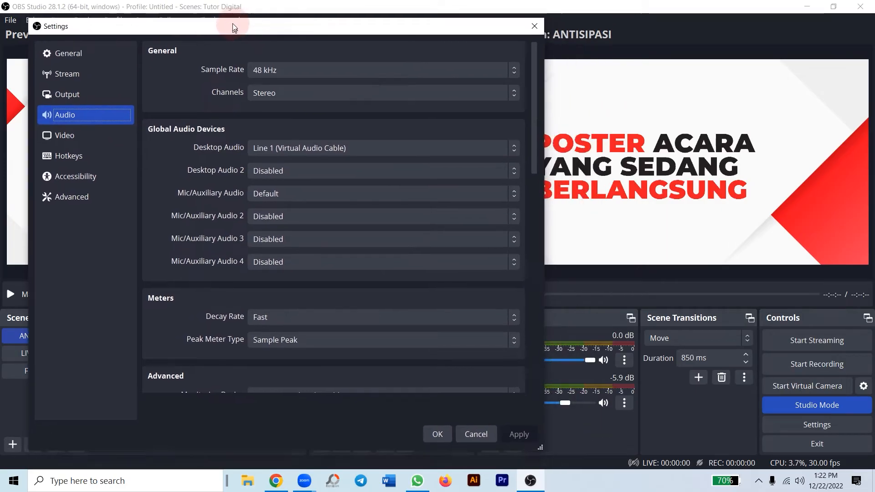
Bring up the Zoom meeting window and shrink it to fit beside the OBS settings window.
mouse_move(304, 479)
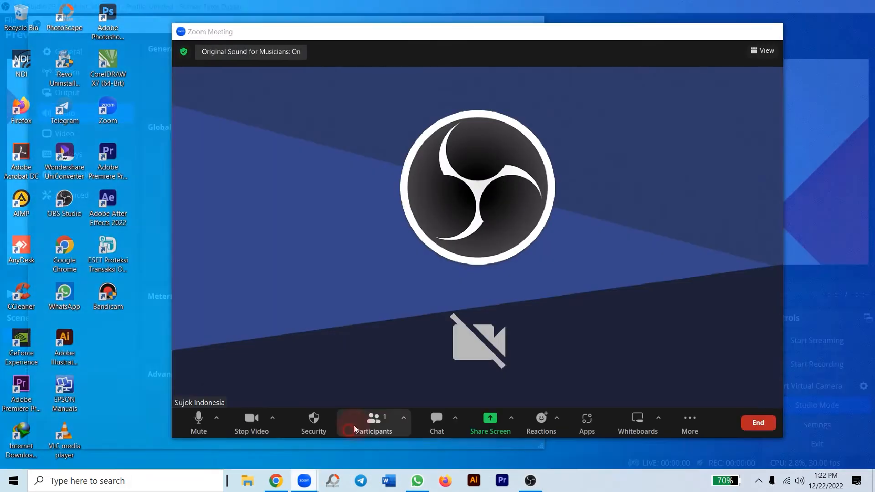
click(353, 425)
drag(174, 141, 479, 158)
click(559, 33)
drag(560, 33, 627, 25)
drag(593, 429, 586, 358)
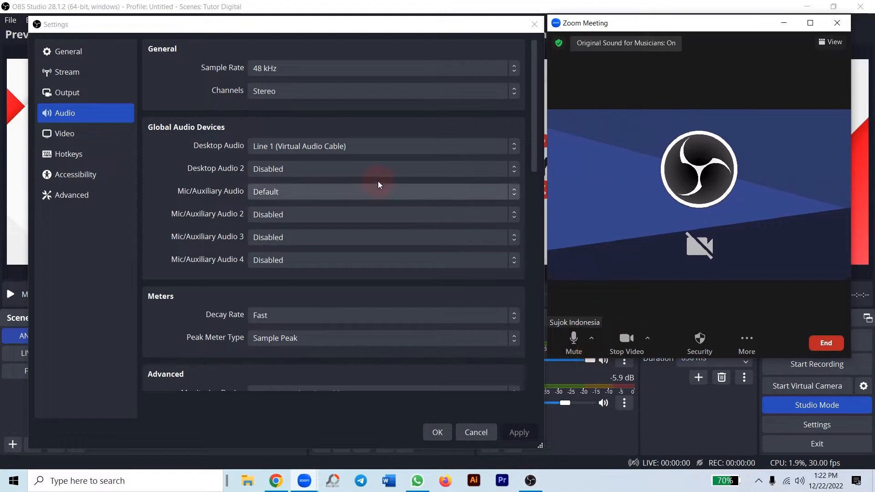
Compare the OBS desktop audio and monitoring devices with the microphone and speaker selected in the Zoom meeting.
drag(535, 115, 532, 145)
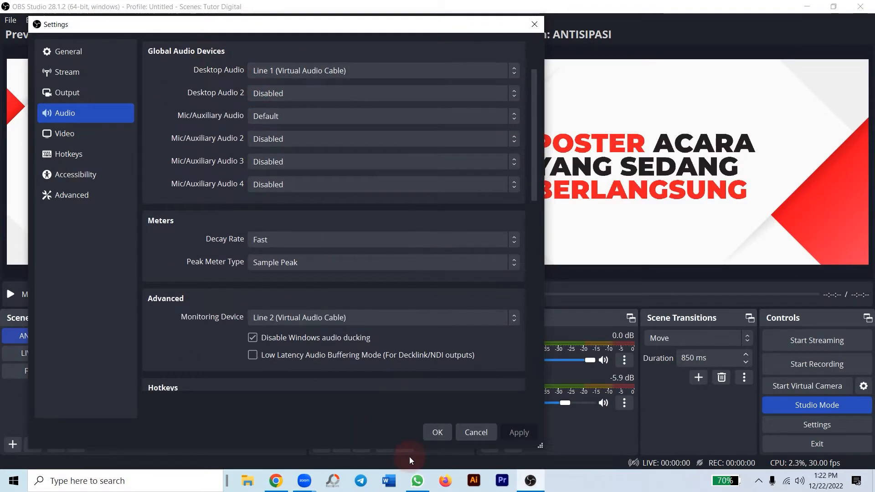
click(304, 481)
click(349, 438)
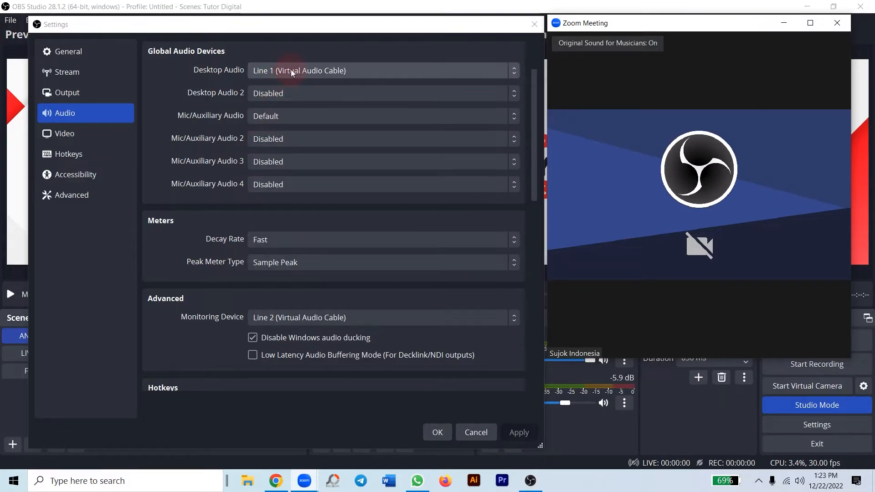
mouse_move(648, 19)
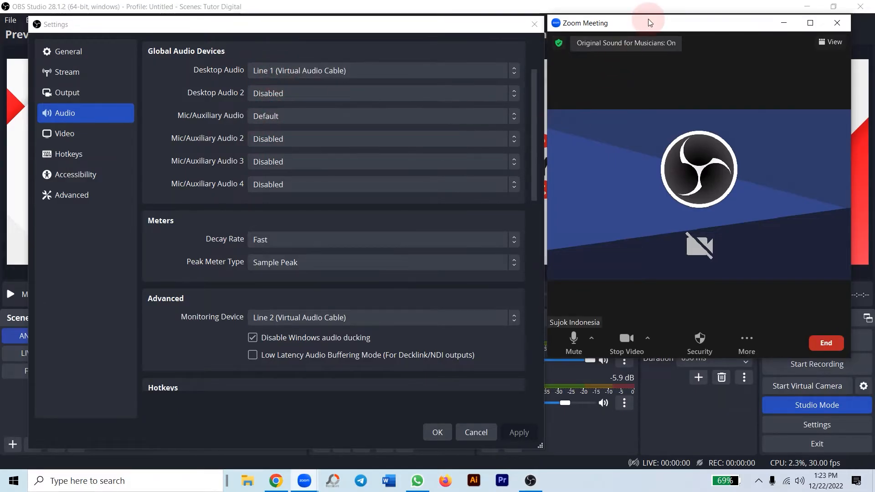
click(591, 338)
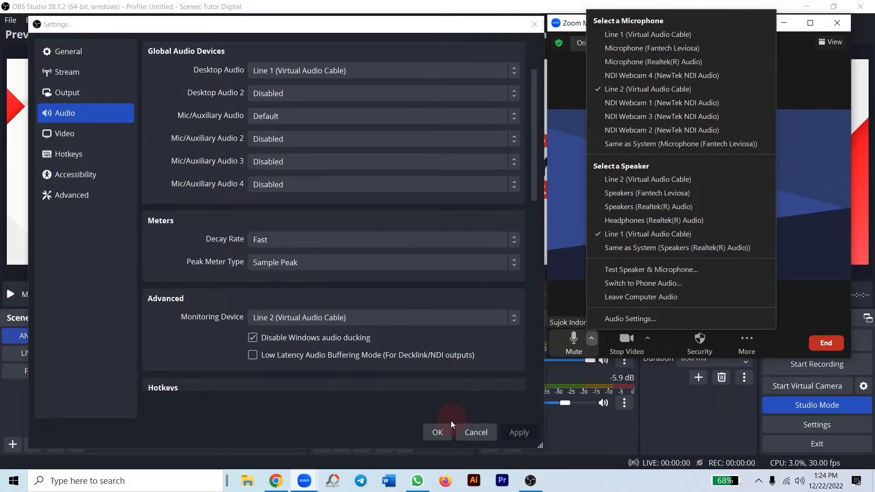
Accept and close the OBS settings, and bring up the Zoom meeting window maximized.
click(435, 432)
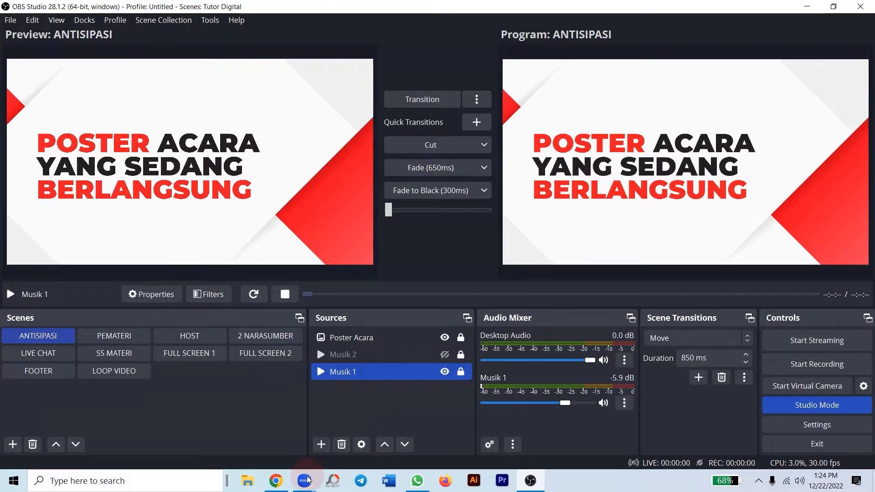
mouse_move(304, 480)
click(351, 430)
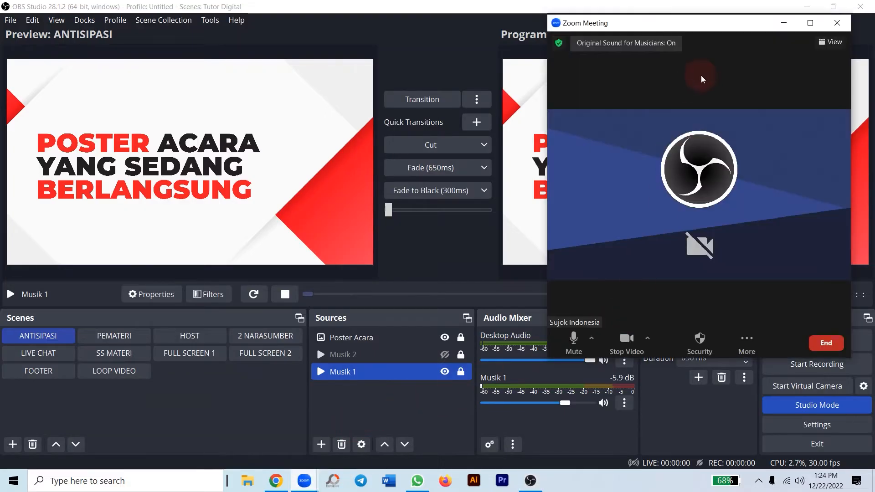
click(816, 19)
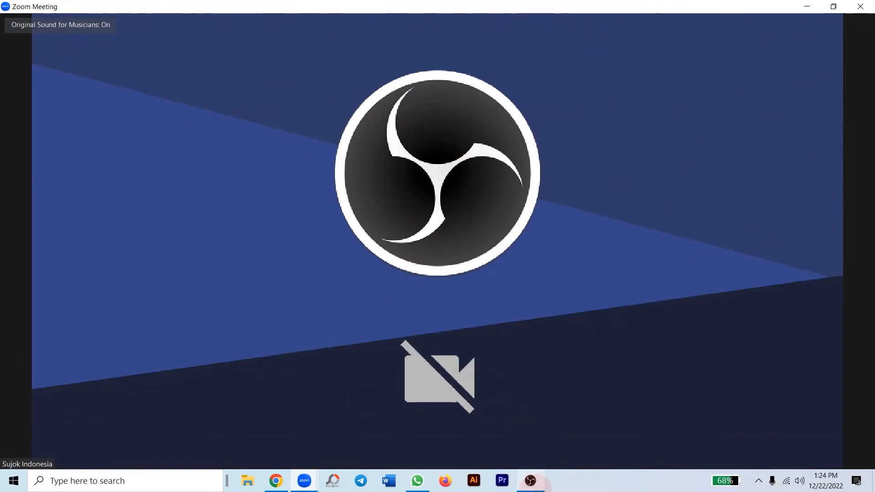
Switch to OBS Studio, start the virtual camera, and return to the Zoom meeting window.
click(530, 480)
click(814, 389)
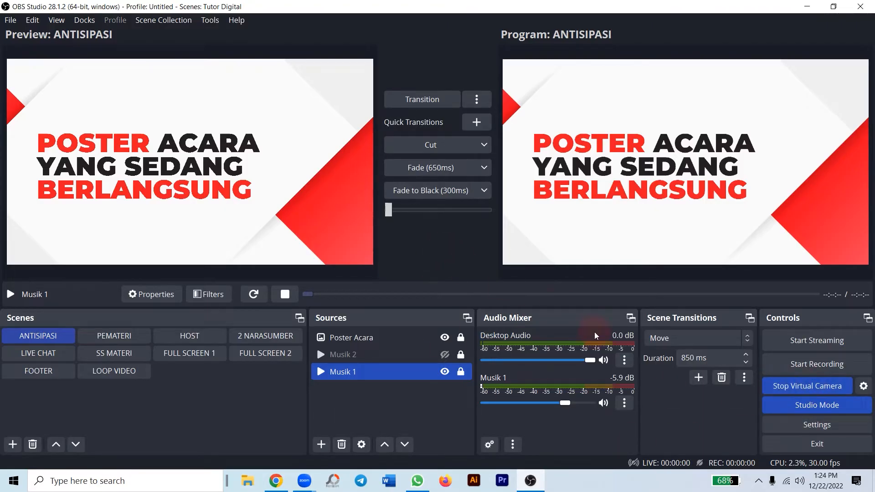
mouse_move(304, 480)
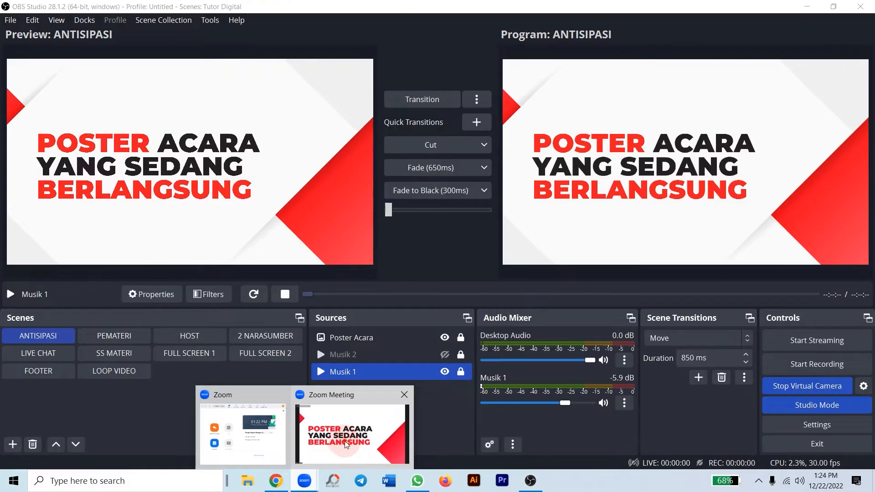
click(335, 444)
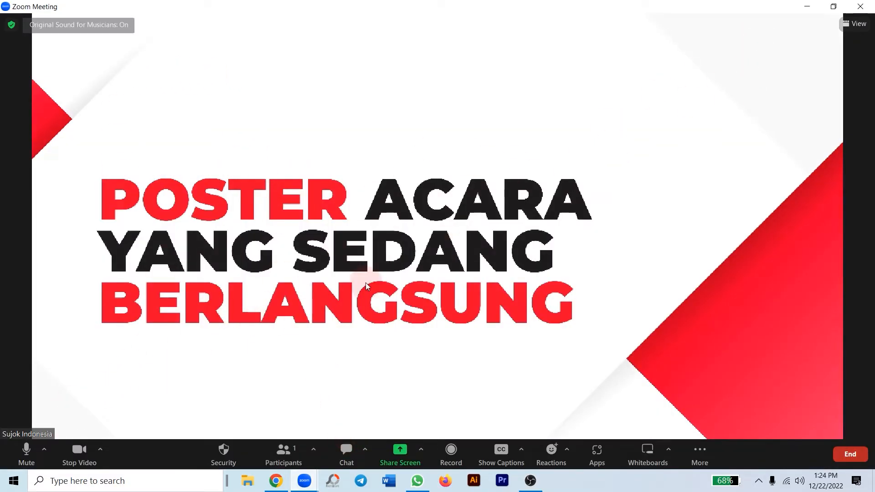
Open the meeting's video settings, toggle HD off and back on for OBS Virtual Camera, and close the settings.
click(101, 446)
click(134, 425)
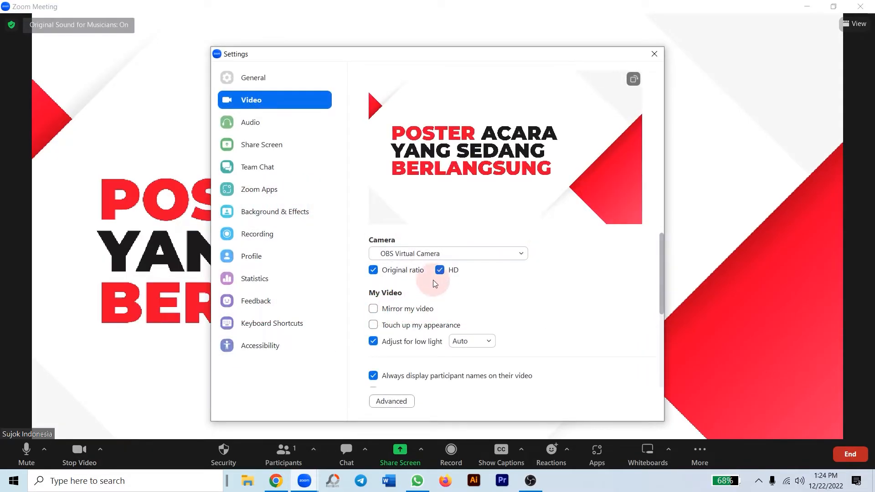
click(440, 271)
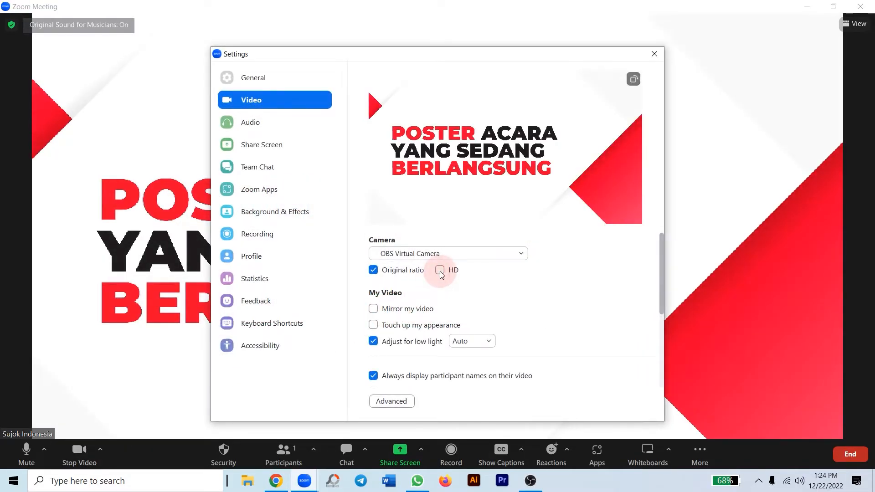
click(440, 271)
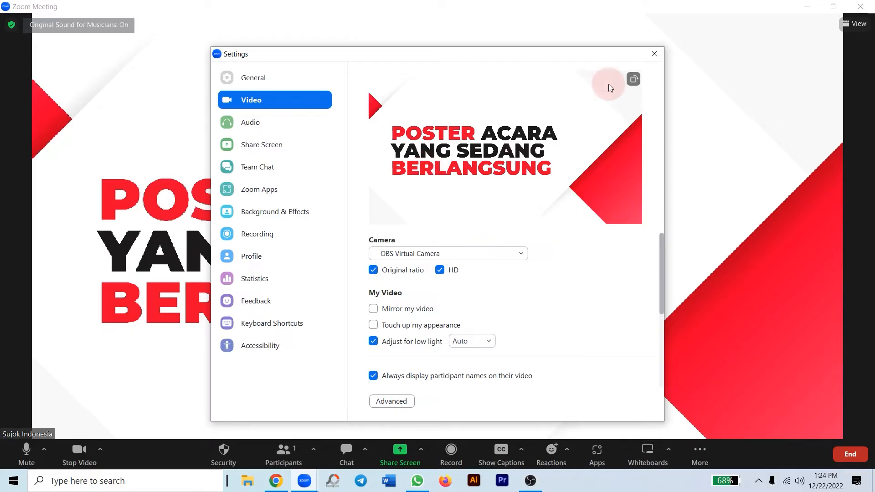
click(655, 54)
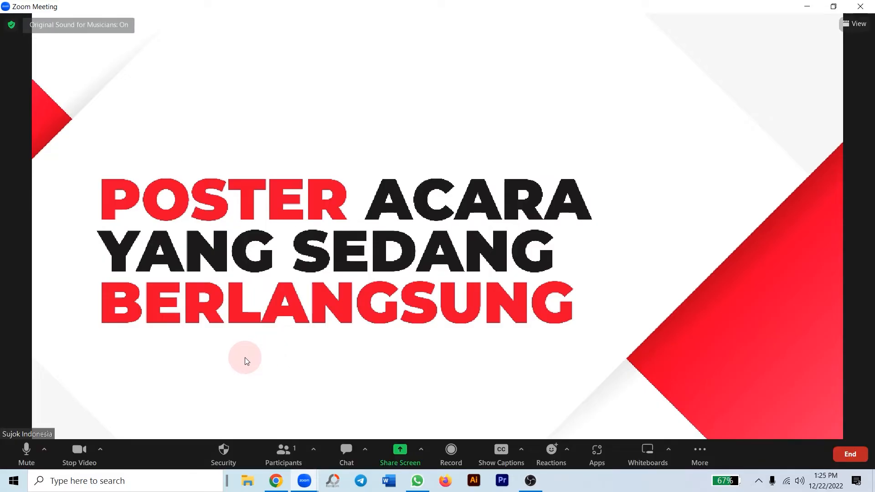
Disallow meeting participants from sharing whiteboards, sharing their screen and unmuting themselves, and reopen the security options.
click(224, 449)
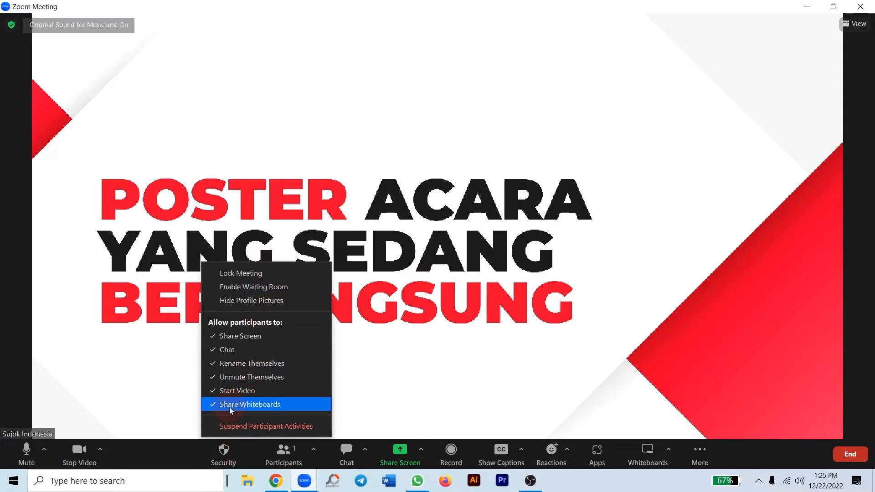
click(247, 405)
click(231, 444)
click(228, 339)
click(225, 448)
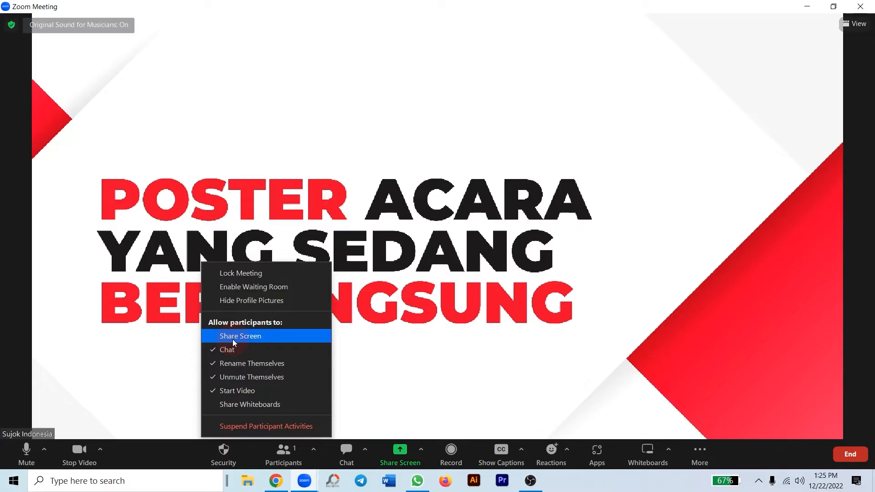
click(252, 378)
click(223, 451)
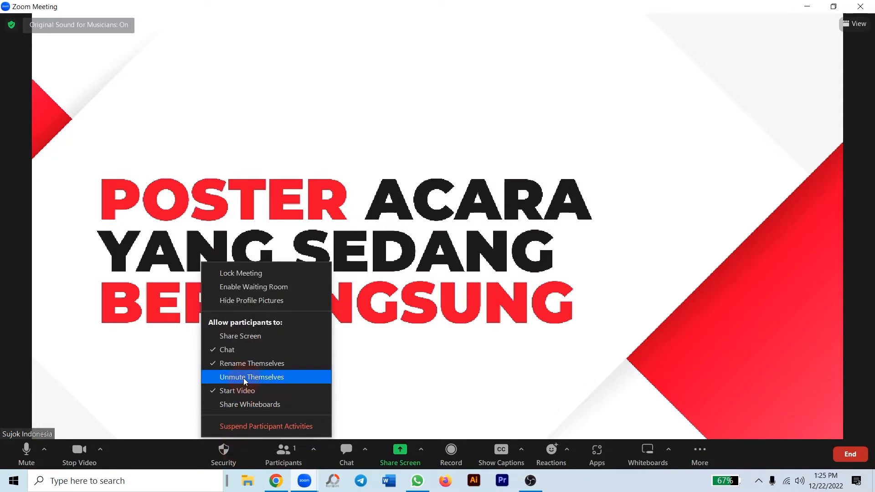